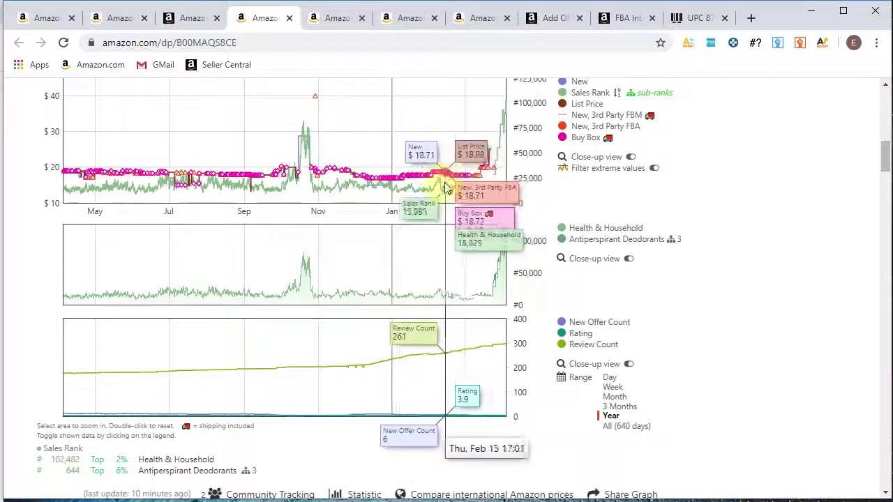
# Review the deodorant's Keepa price history over the full 640-day range and over the 3 Months range
pyautogui.click(397, 223)
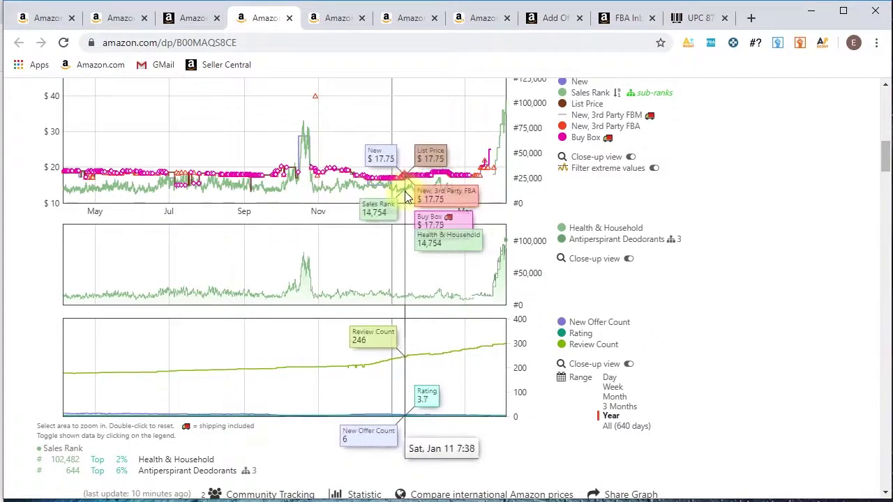
pyautogui.scroll(1, 422, 217)
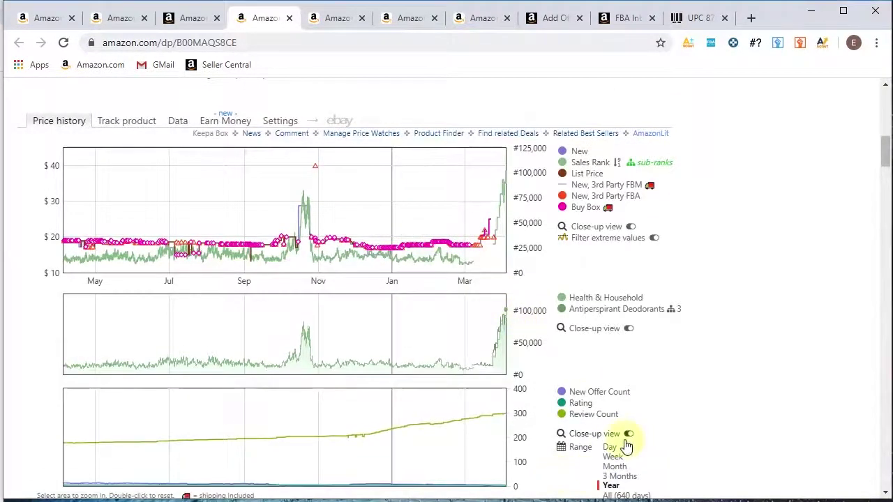
pyautogui.click(643, 496)
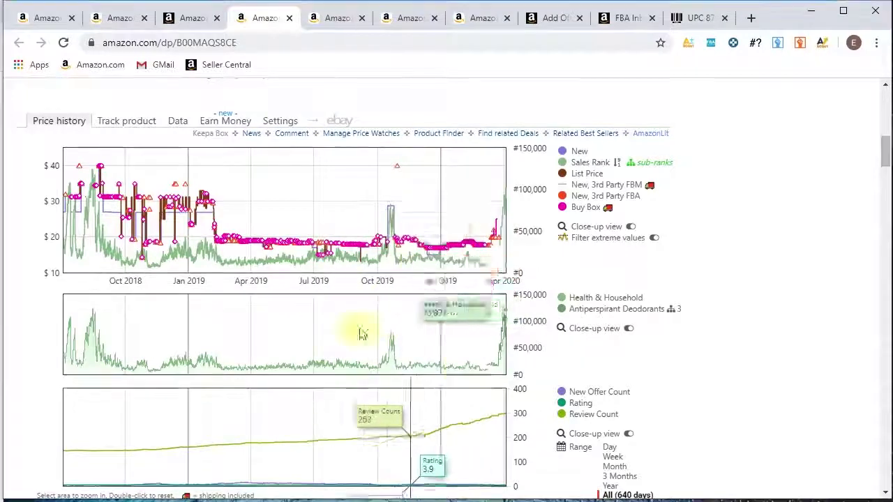
pyautogui.scroll(-1, 466, 373)
pyautogui.scroll(-1, 467, 373)
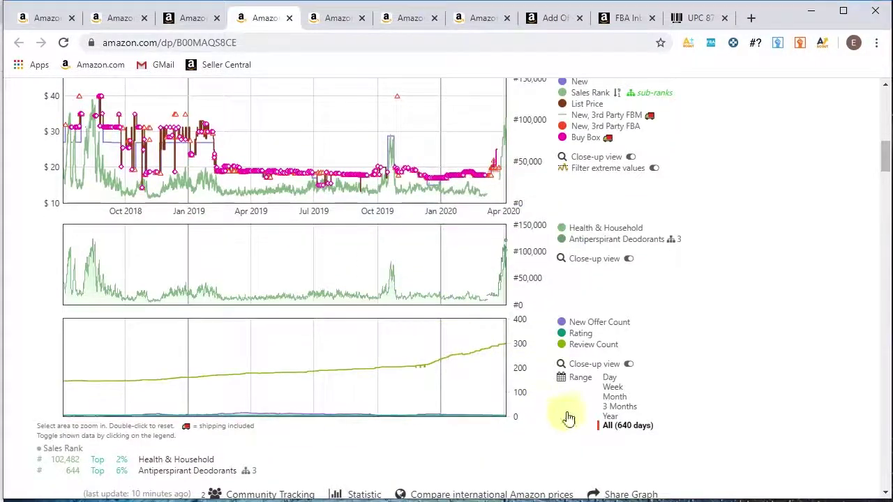
pyautogui.click(613, 417)
pyautogui.click(617, 407)
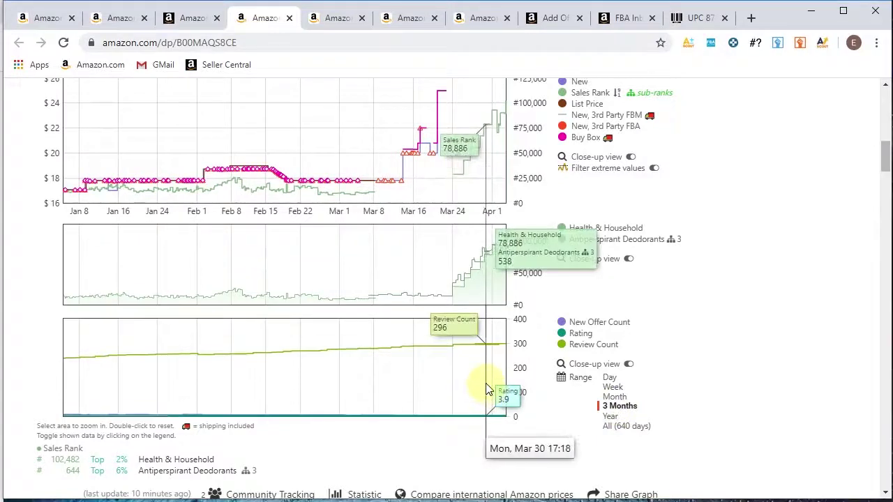
# Switch to the Mitchum Clean Control pack of 3 listing and examine its availability and price history
pyautogui.click(335, 25)
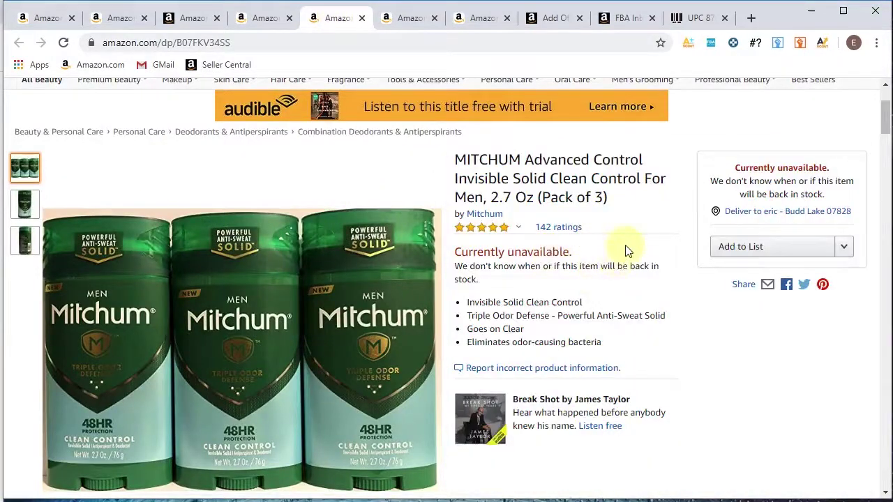
pyautogui.scroll(-6, 625, 248)
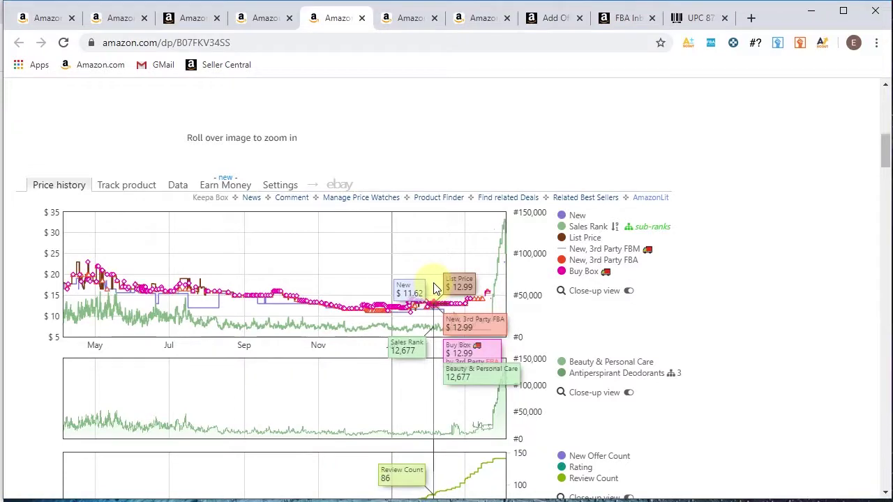
pyautogui.scroll(8, 433, 288)
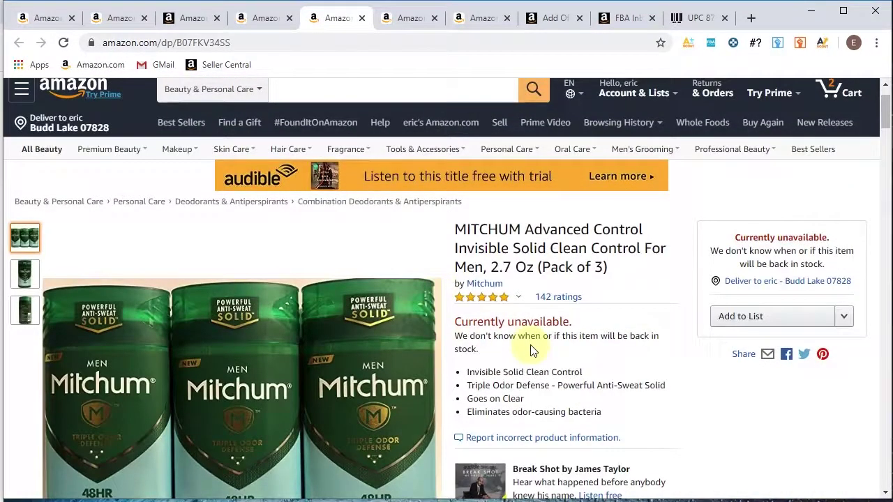
pyautogui.scroll(-6, 541, 325)
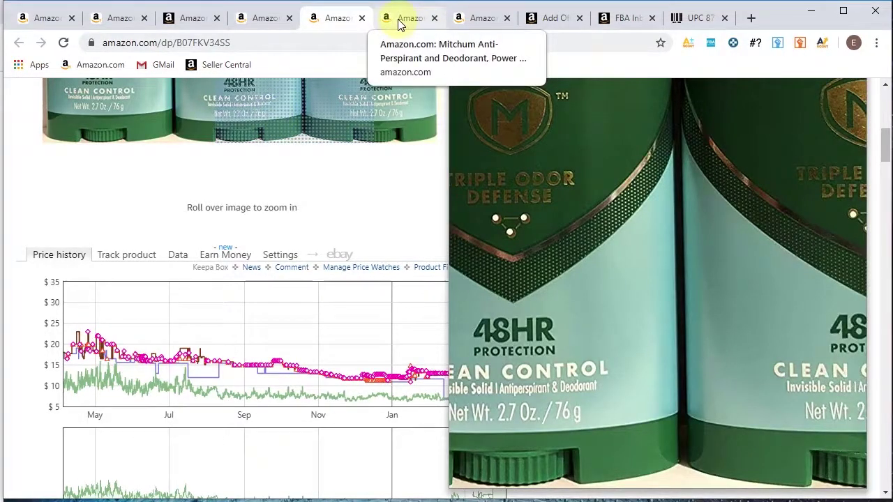
# Open the Mitchum Power Gel pack of 6 listing and show its price history over the Year range
pyautogui.click(400, 25)
pyautogui.scroll(2, 367, 233)
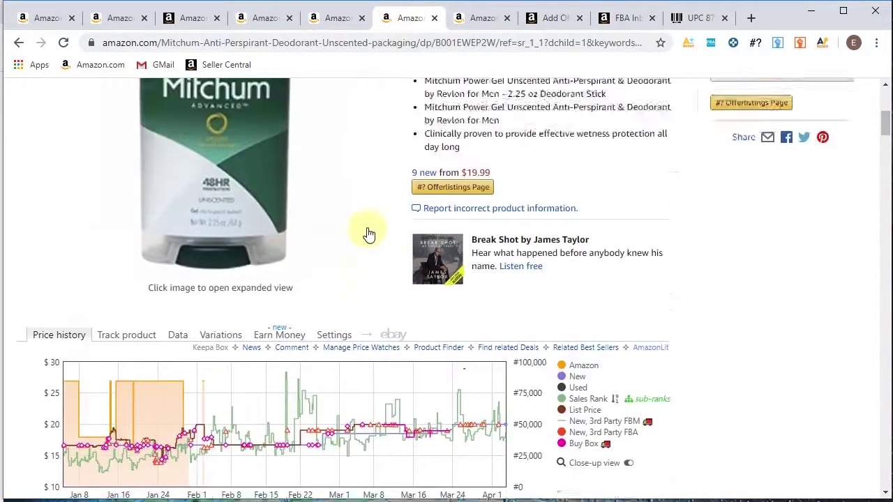
pyautogui.scroll(2, 367, 234)
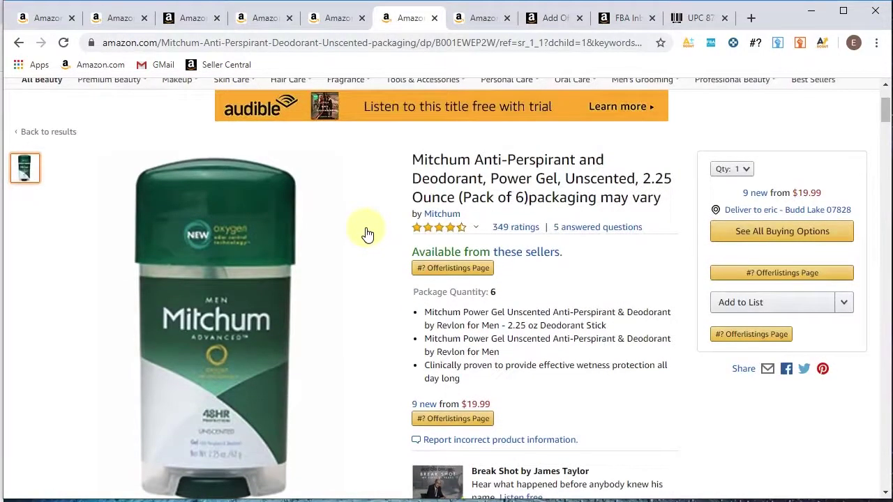
pyautogui.scroll(-6, 369, 257)
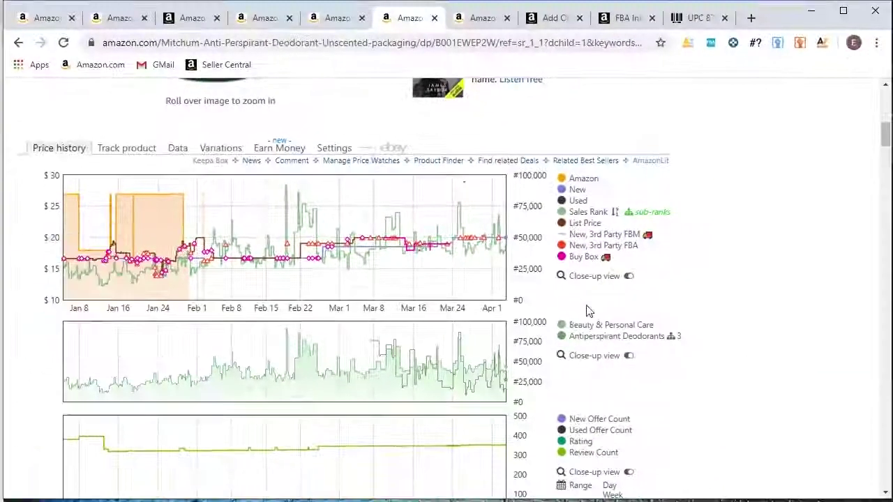
pyautogui.scroll(-1, 607, 349)
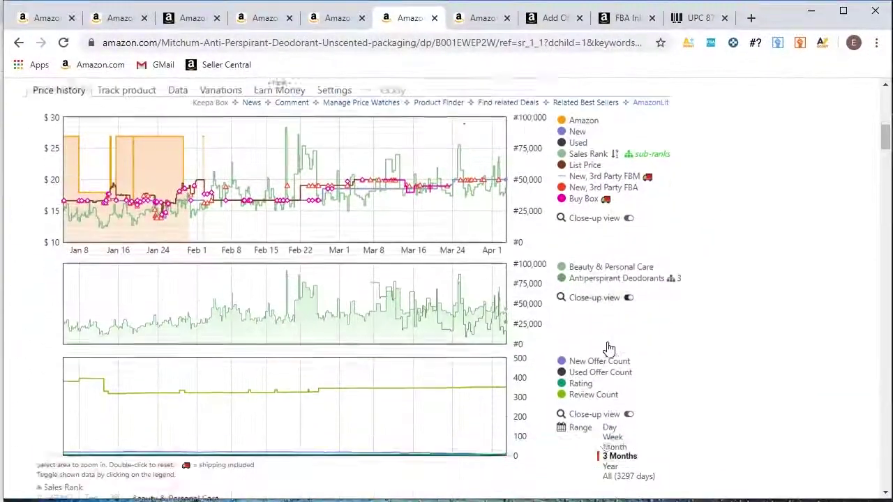
pyautogui.click(611, 455)
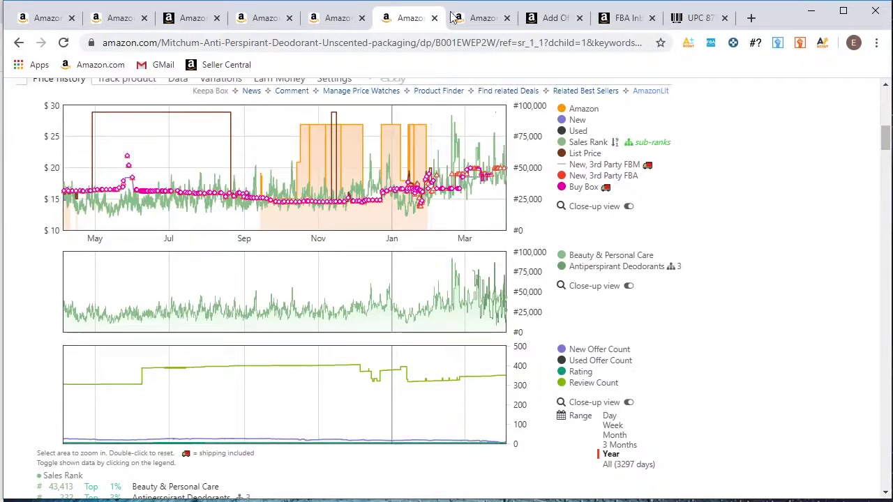
# Switch to the Ban unscented roll-on pack of 4 listing and check its stock date, seller and return policy
pyautogui.click(481, 19)
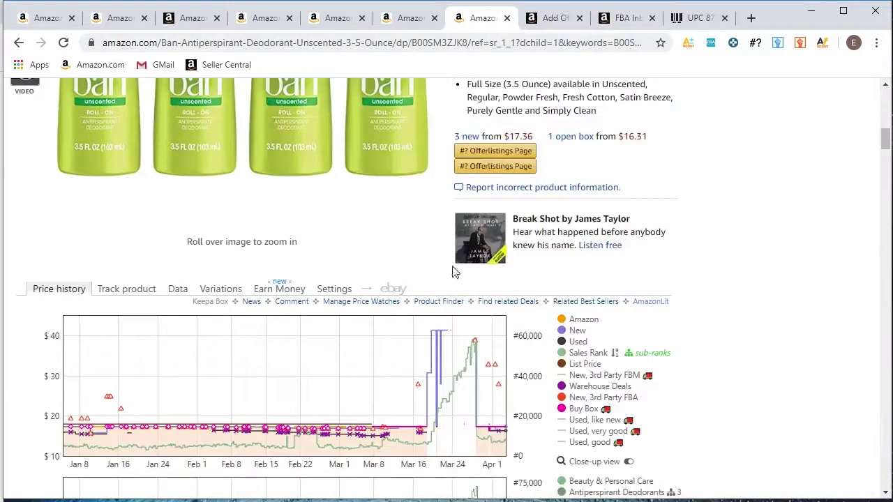
pyautogui.scroll(3, 418, 258)
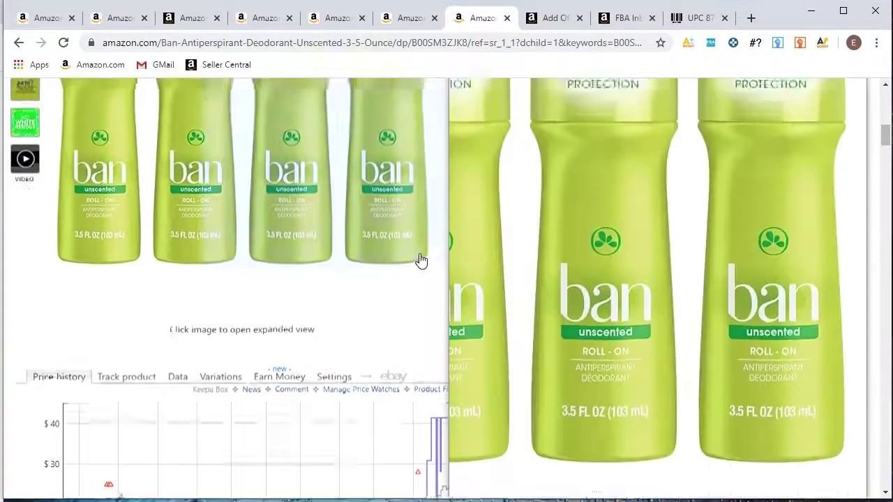
pyautogui.scroll(3, 666, 329)
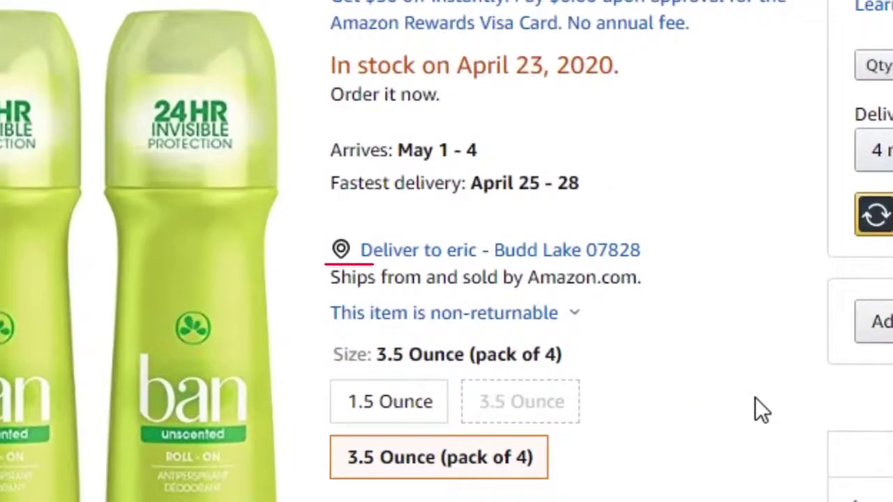
pyautogui.click(455, 307)
pyautogui.click(475, 310)
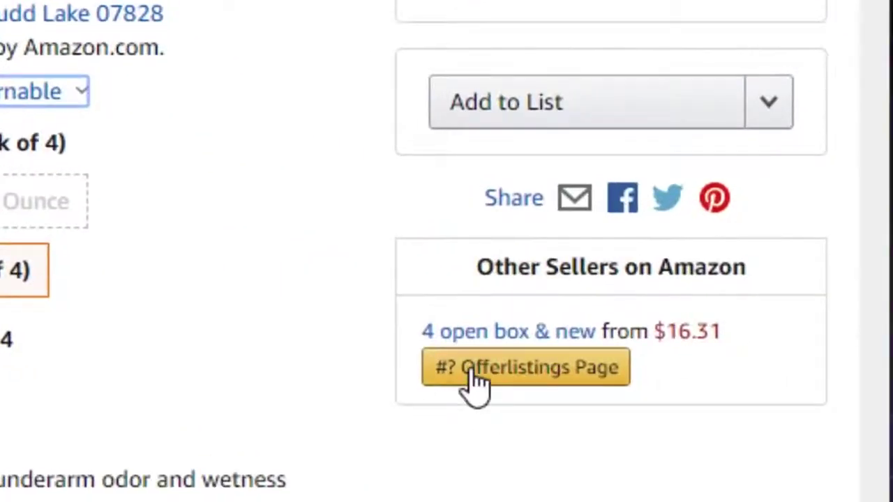
# Open the offer listings for the Ban deodorant and compare the sellers' prices, conditions and delivery options
pyautogui.click(475, 384)
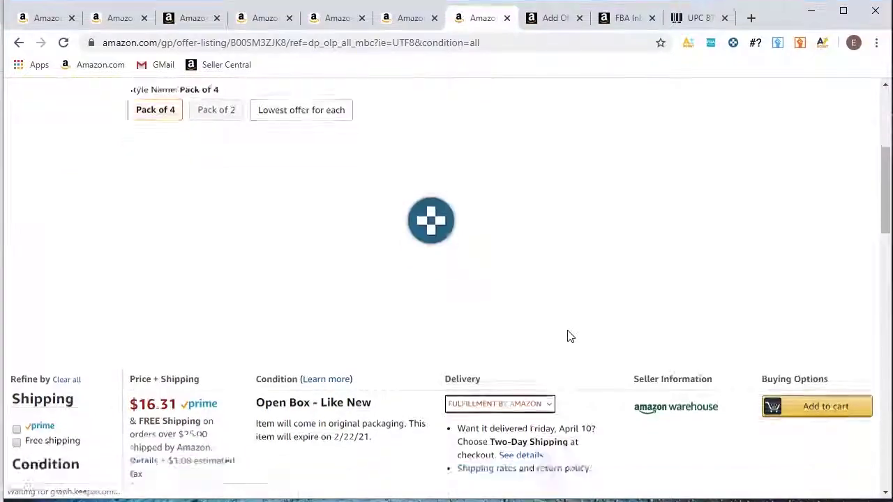
pyautogui.scroll(-3, 644, 238)
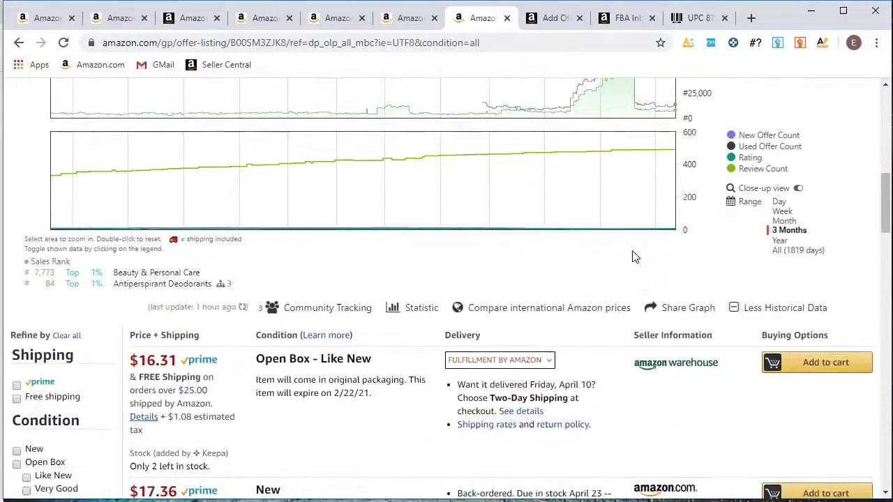
pyautogui.scroll(-2, 621, 311)
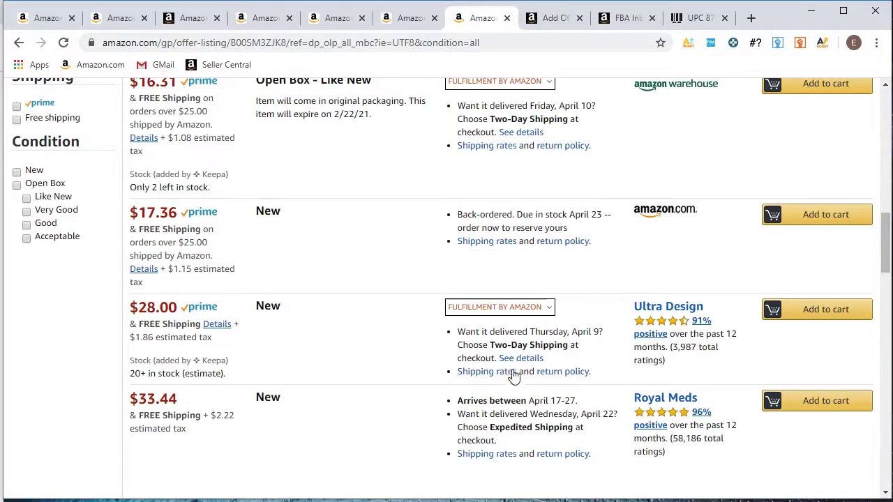
pyautogui.scroll(2, 433, 216)
pyautogui.scroll(1, 279, 175)
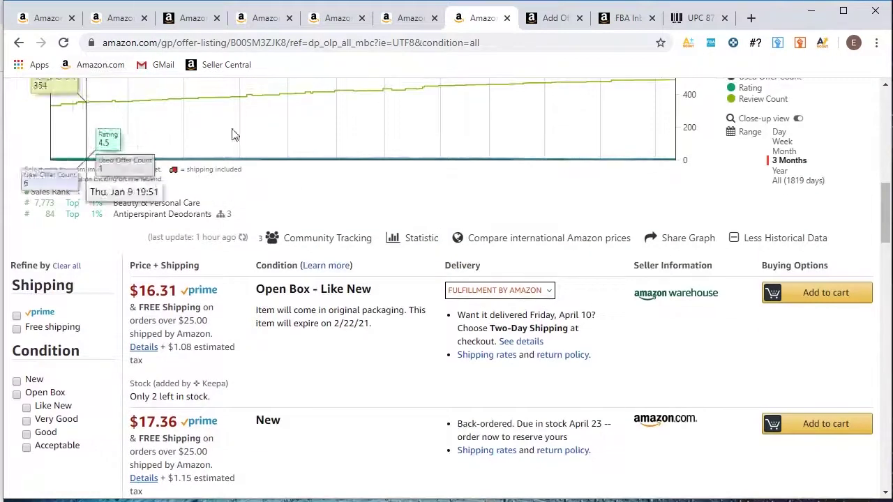
pyautogui.scroll(1, 274, 159)
# Return to the Ban deodorant's product page and show its price history over the Year range
pyautogui.click(19, 43)
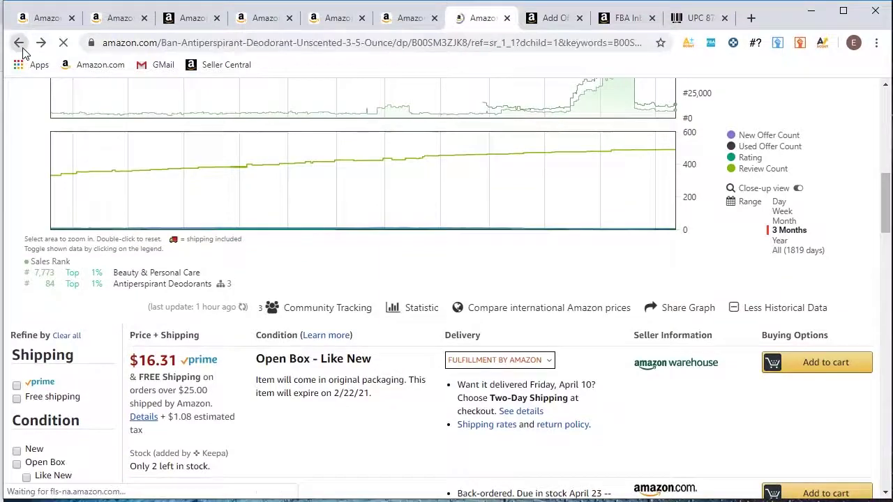
pyautogui.scroll(-9, 584, 295)
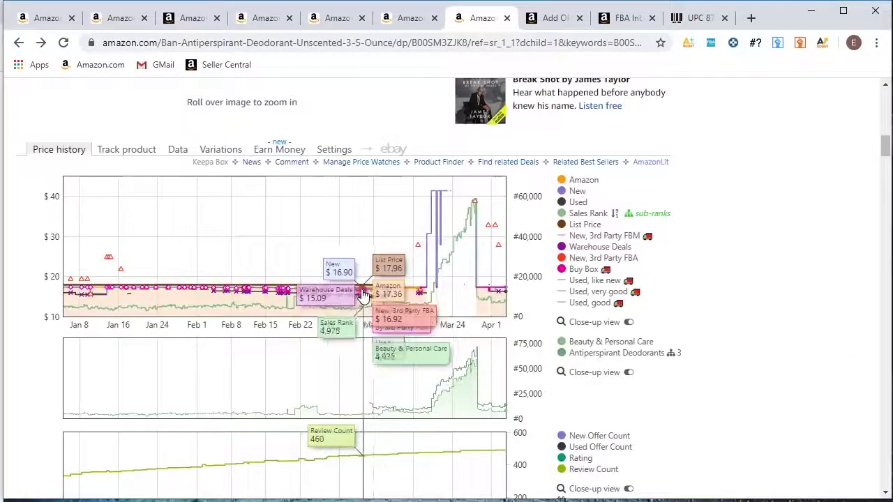
pyautogui.scroll(-2, 604, 392)
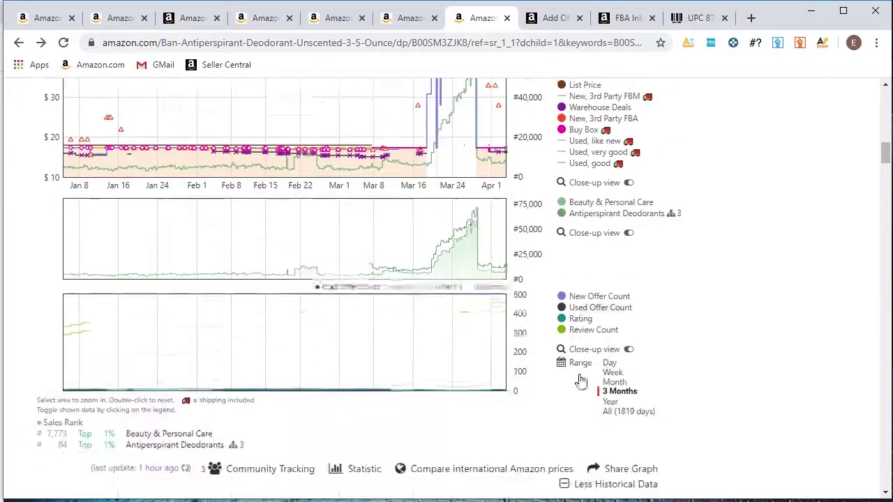
pyautogui.click(605, 403)
pyautogui.scroll(2, 448, 235)
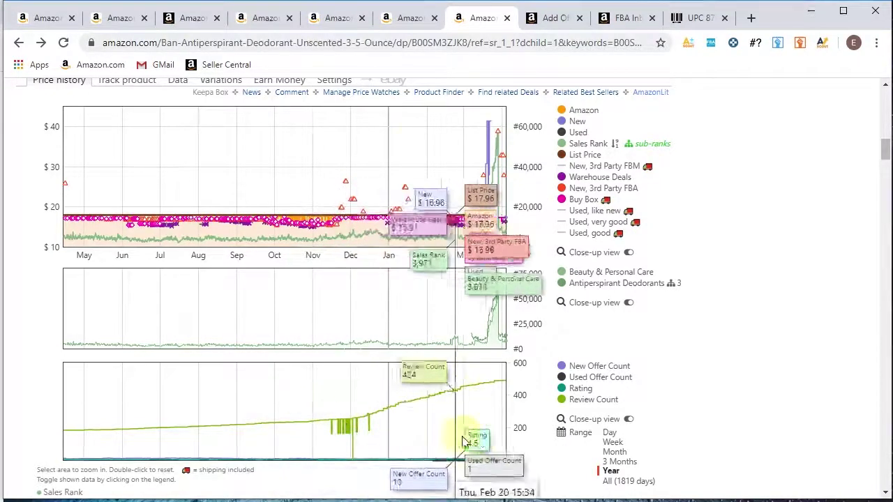
# Switch to the GKhair Balancing Shampoo listing and review its price, availability and seller
pyautogui.click(119, 21)
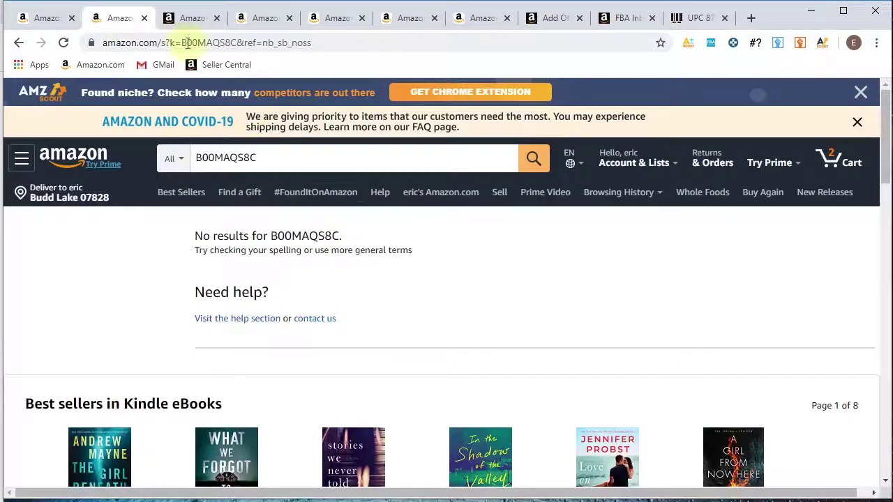
pyautogui.click(32, 19)
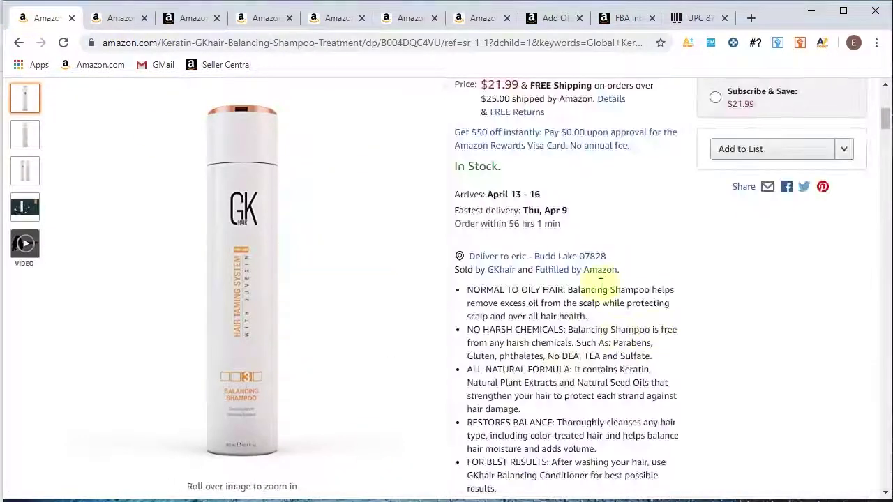
pyautogui.scroll(1, 530, 310)
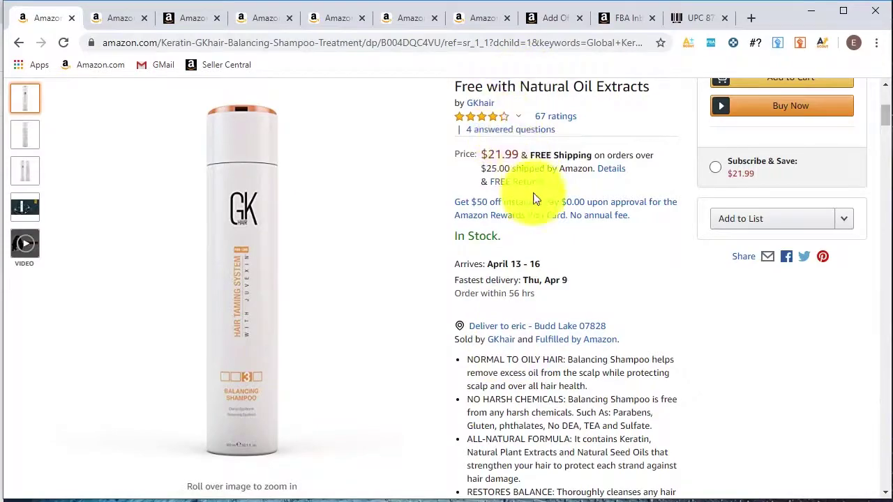
# Examine the shampoo's price, sales rank and offer count history and the available chart ranges
pyautogui.scroll(-5, 528, 247)
pyautogui.scroll(-3, 526, 247)
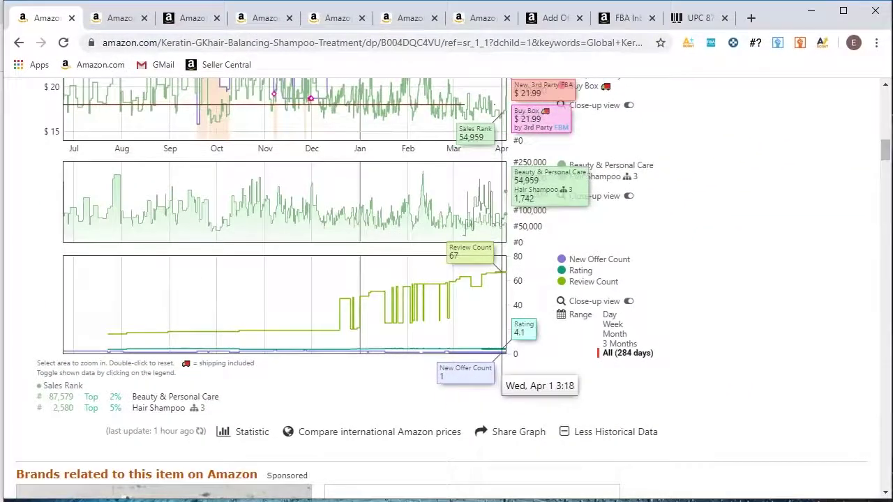
pyautogui.scroll(2, 568, 271)
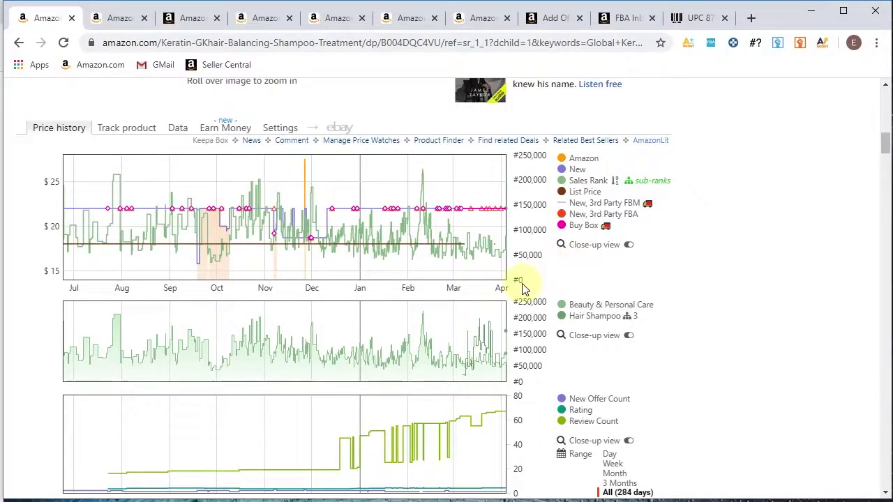
pyautogui.scroll(1, 554, 289)
pyautogui.scroll(-2, 579, 328)
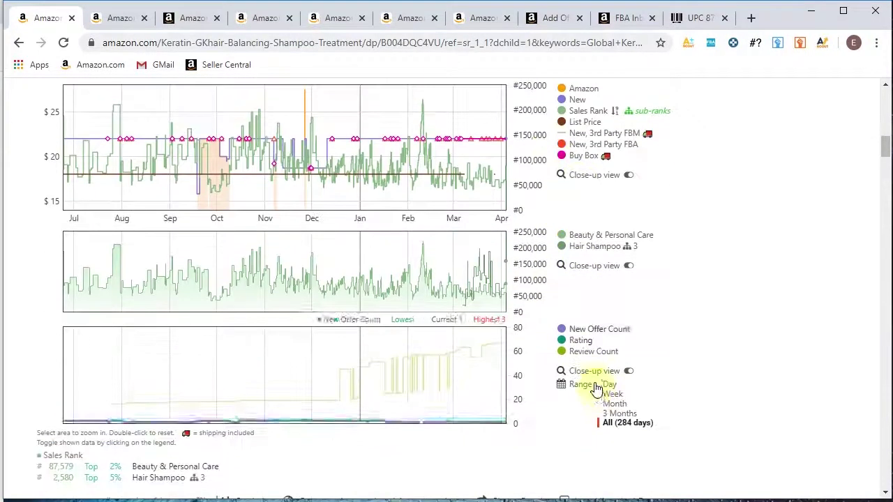
pyautogui.scroll(2, 517, 337)
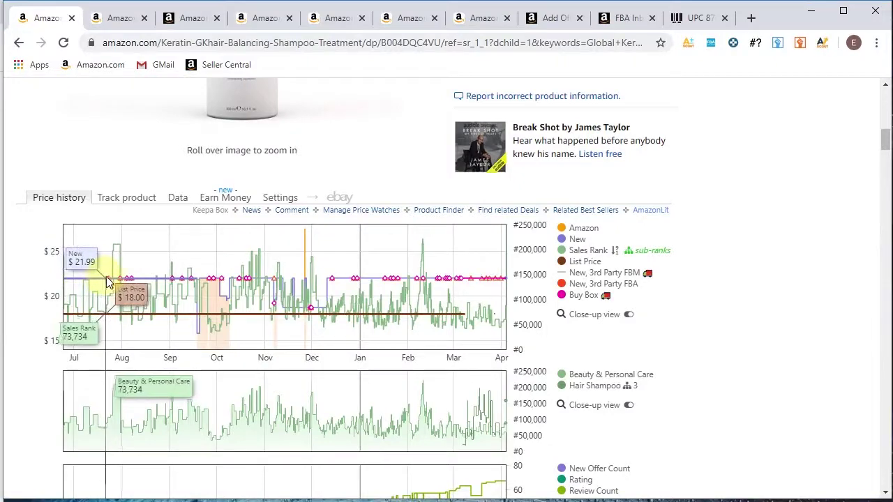
pyautogui.scroll(-2, 357, 314)
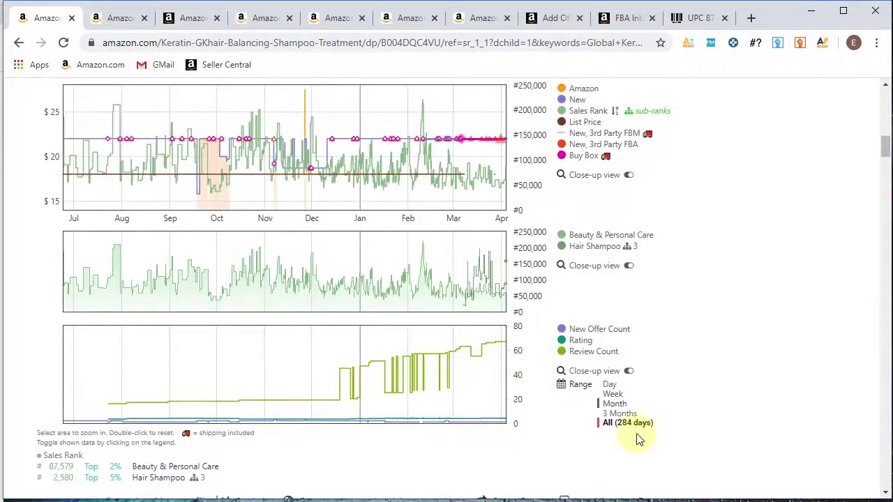
pyautogui.scroll(2, 344, 281)
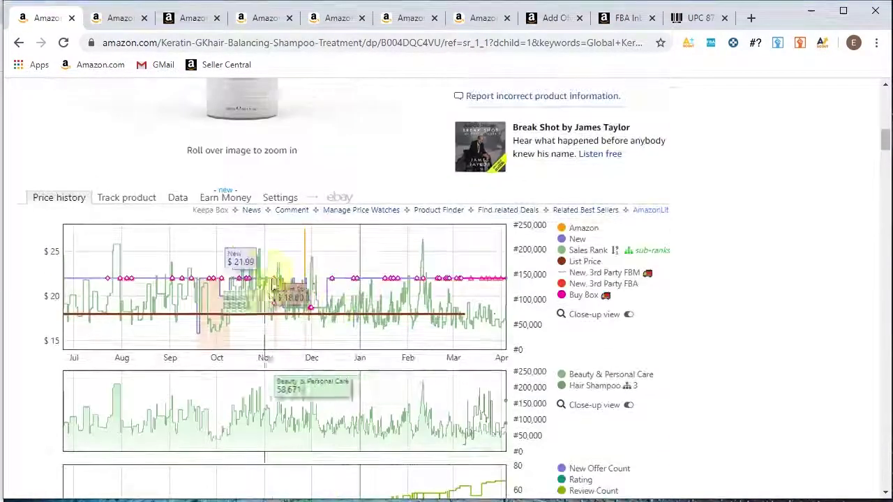